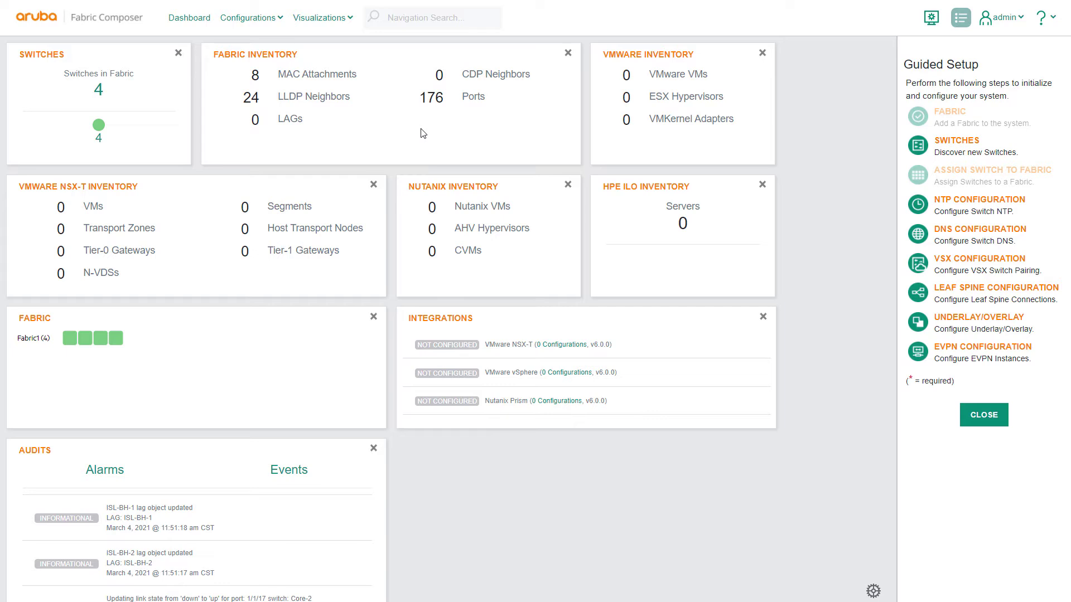
Step: Show Fabric1's network topology and inspect the Core-1, Core-2, BH-1 and BH-2 switches and links
{"action": "left_click", "coordinate": [343, 26]}
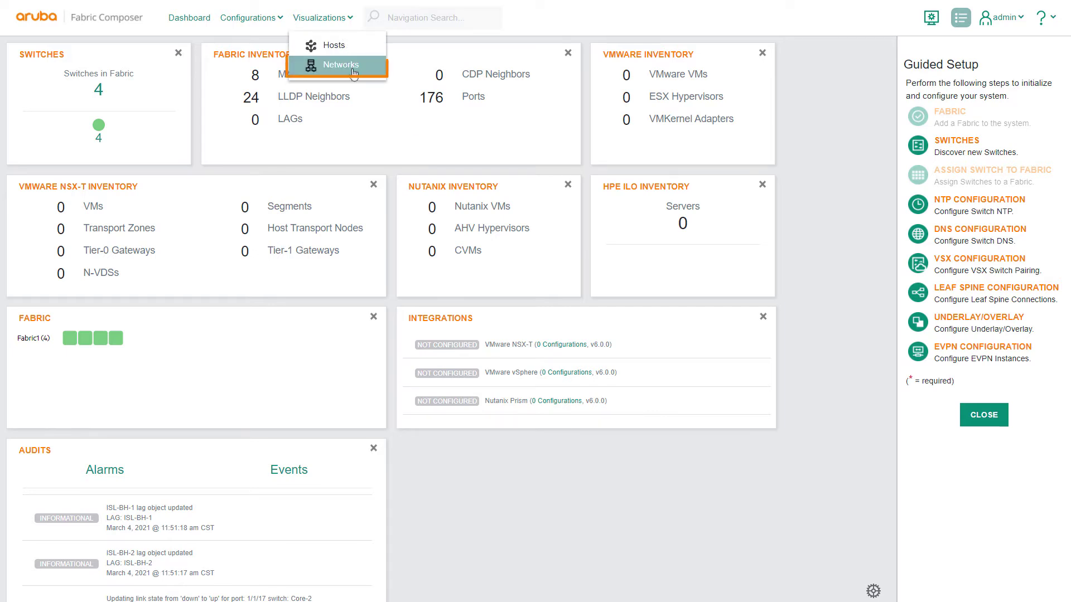
{"action": "left_click", "coordinate": [351, 66]}
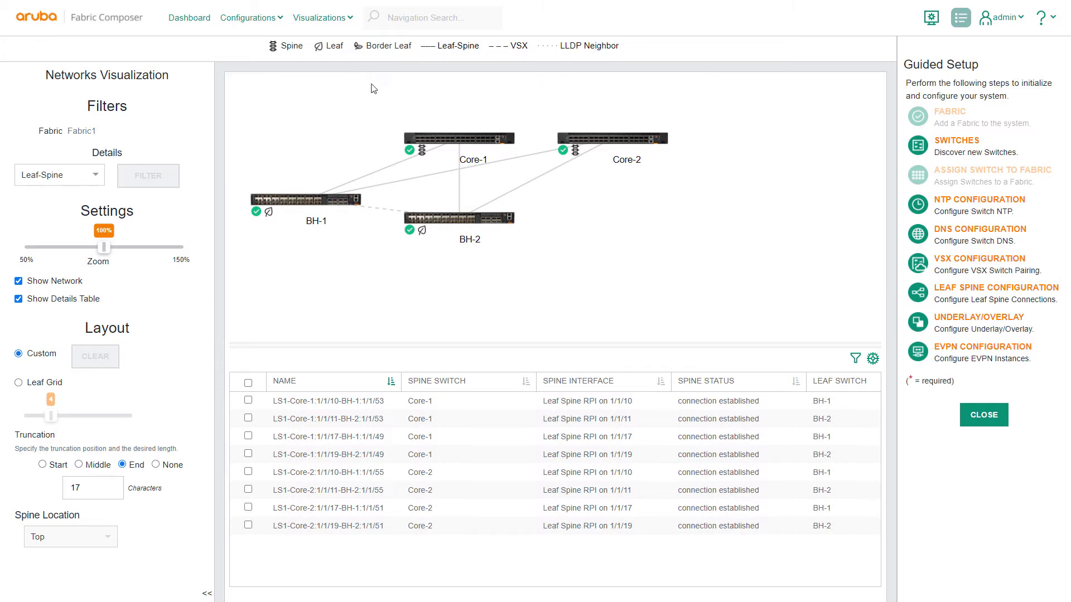
{"action": "mouse_move", "coordinate": [467, 163]}
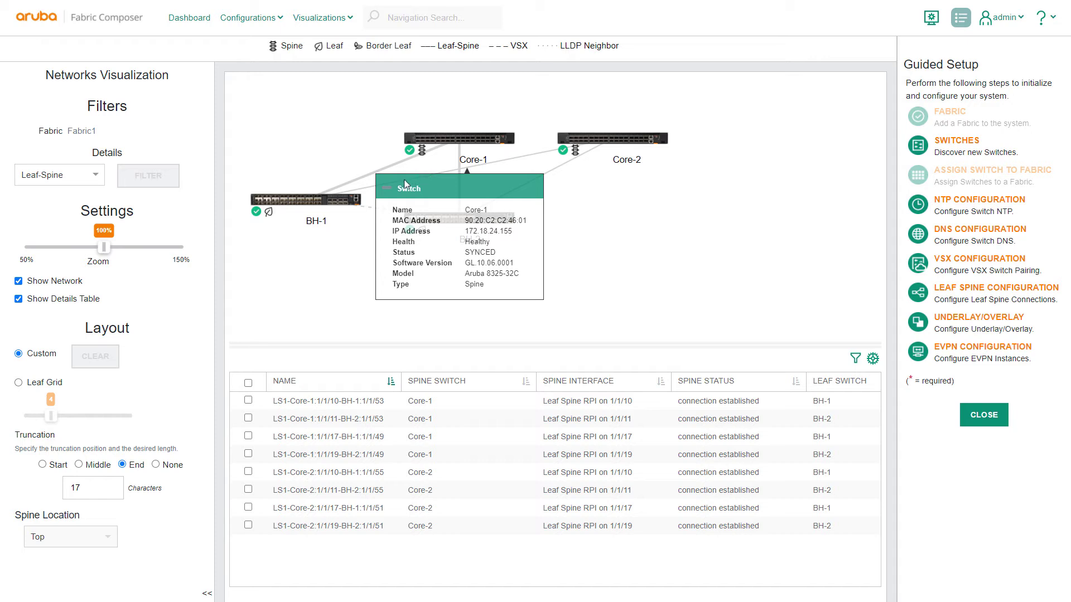
{"action": "mouse_move", "coordinate": [379, 193]}
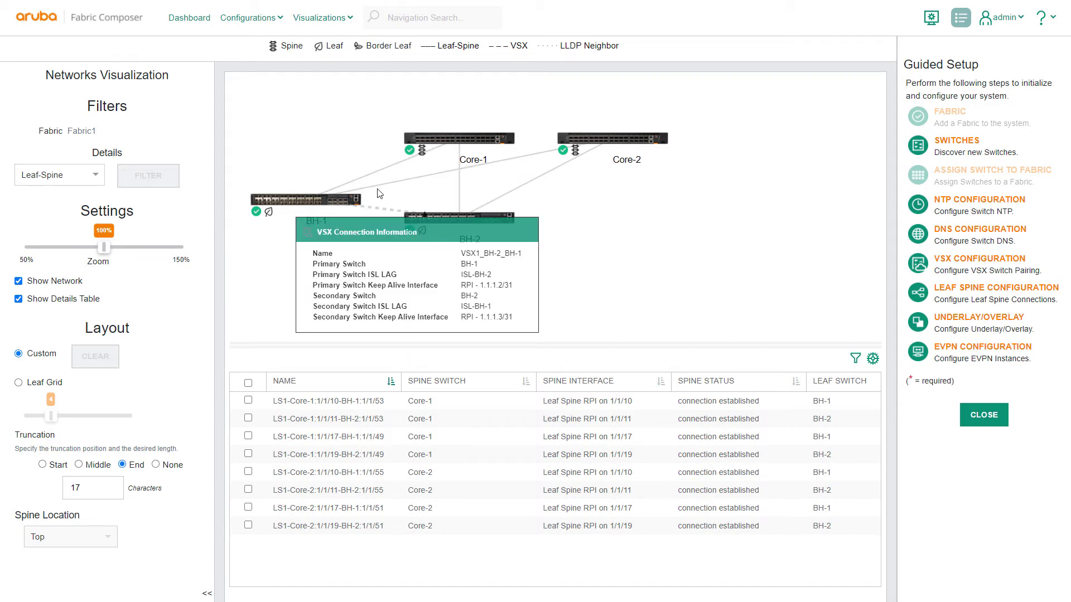
{"action": "mouse_move", "coordinate": [405, 178]}
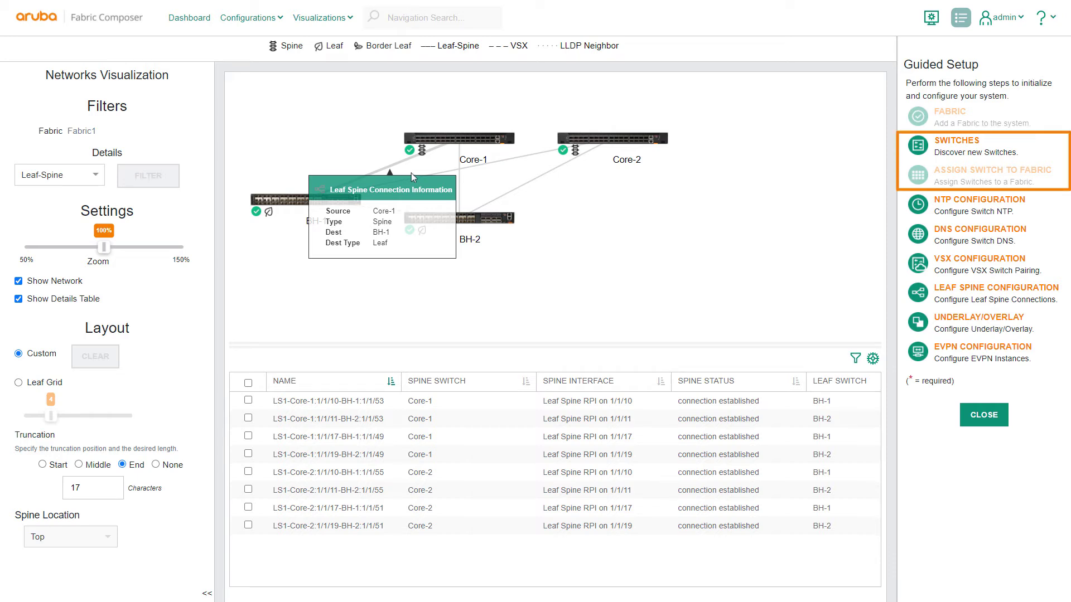
Step: Discover switches 172.18.24.141 and 172.18.24.197 using the admin and afc_admin account passwords
{"action": "left_click", "coordinate": [916, 151]}
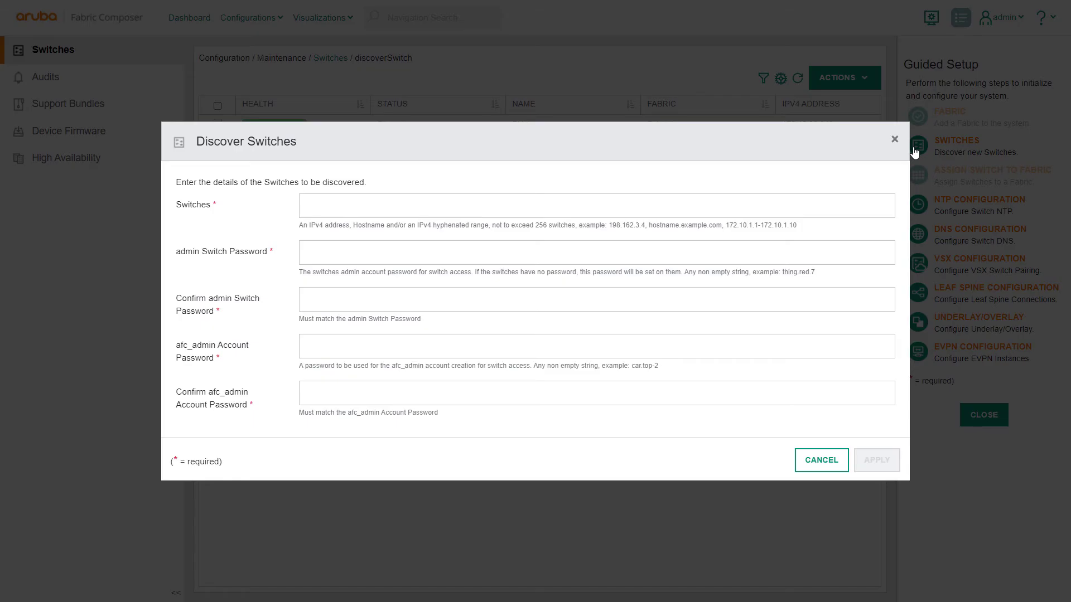
{"action": "left_click", "coordinate": [615, 209]}
{"action": "key", "text": "ctrl+v"}
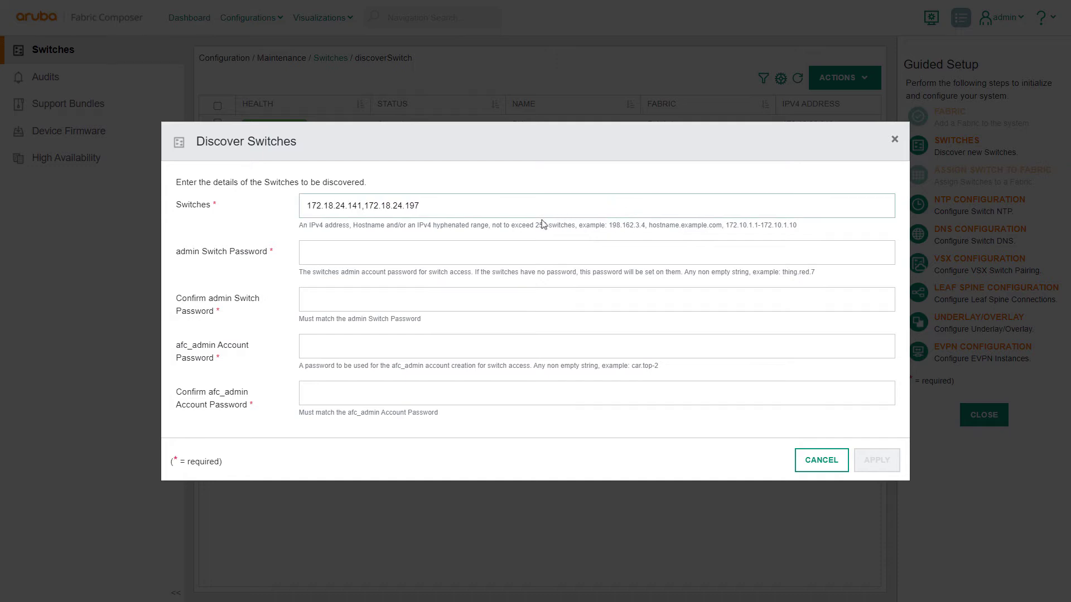
{"action": "left_click", "coordinate": [440, 255]}
{"action": "key", "text": "ctrl+v"}
{"action": "left_click", "coordinate": [381, 288]}
{"action": "key", "text": "ctrl+v"}
{"action": "left_click", "coordinate": [356, 342]}
{"action": "key", "text": "ctrl+v"}
{"action": "left_click", "coordinate": [349, 384]}
{"action": "key", "text": "ctrl+v"}
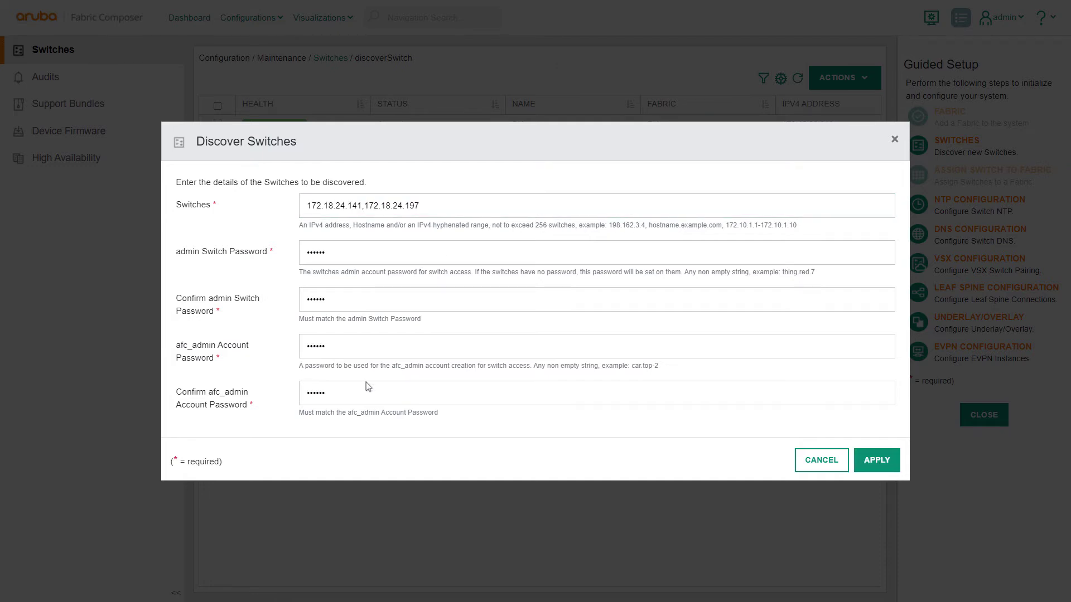
{"action": "left_click", "coordinate": [873, 468]}
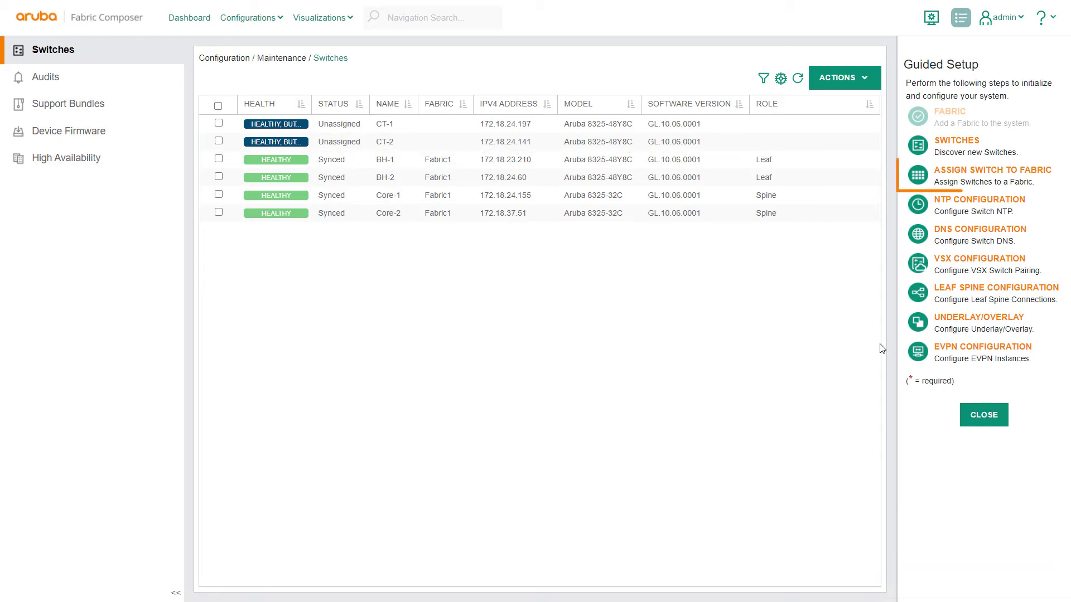
Step: Assign CT-1 and CT-2 to Fabric1 with the Leaf role
{"action": "left_click", "coordinate": [931, 184]}
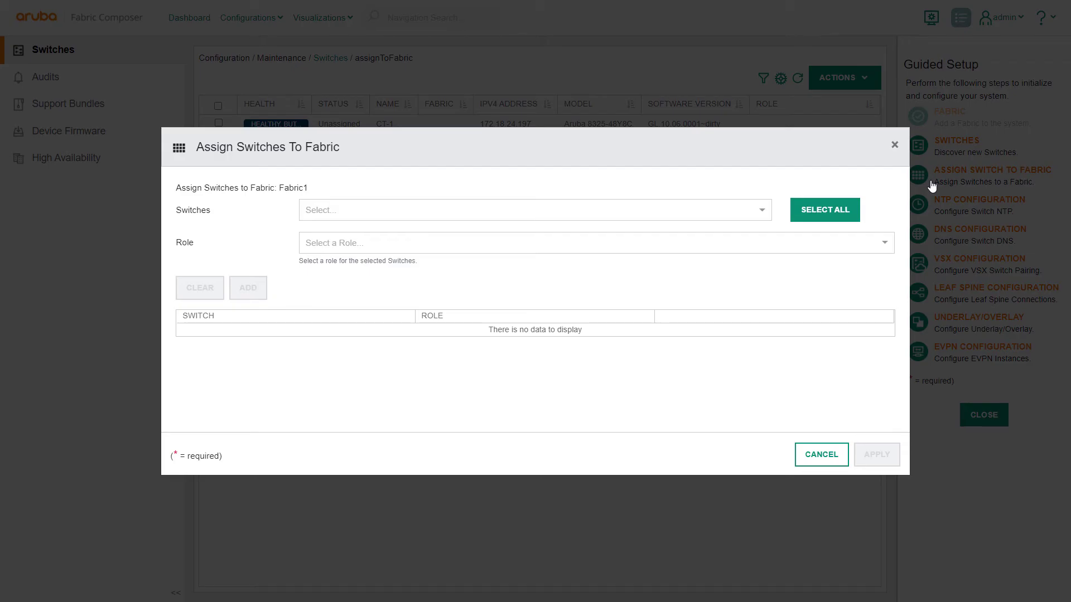
{"action": "left_click", "coordinate": [756, 210]}
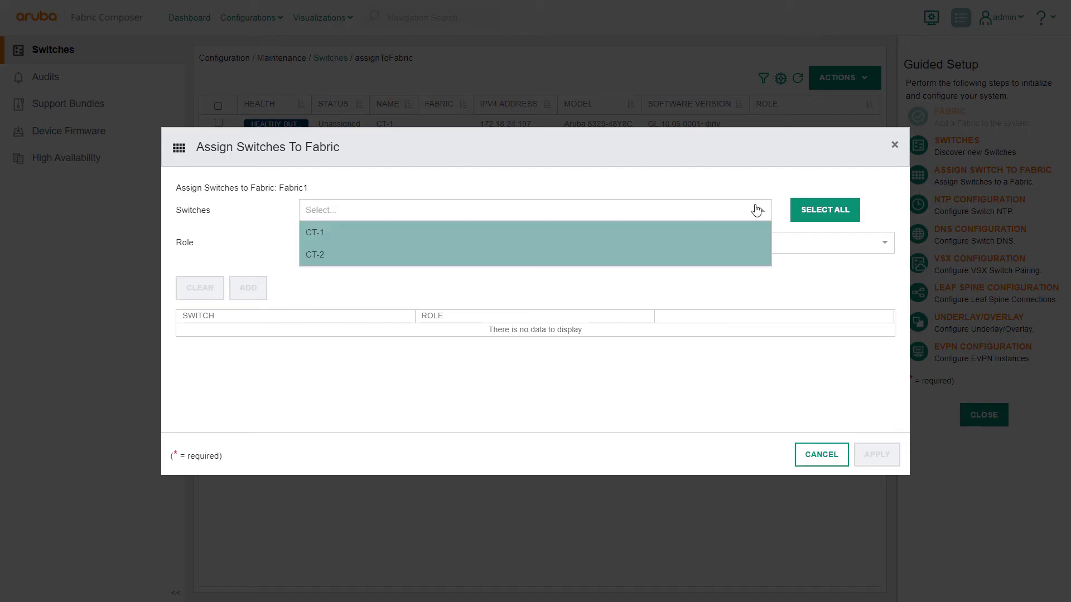
{"action": "left_click", "coordinate": [603, 251]}
{"action": "left_click", "coordinate": [556, 249]}
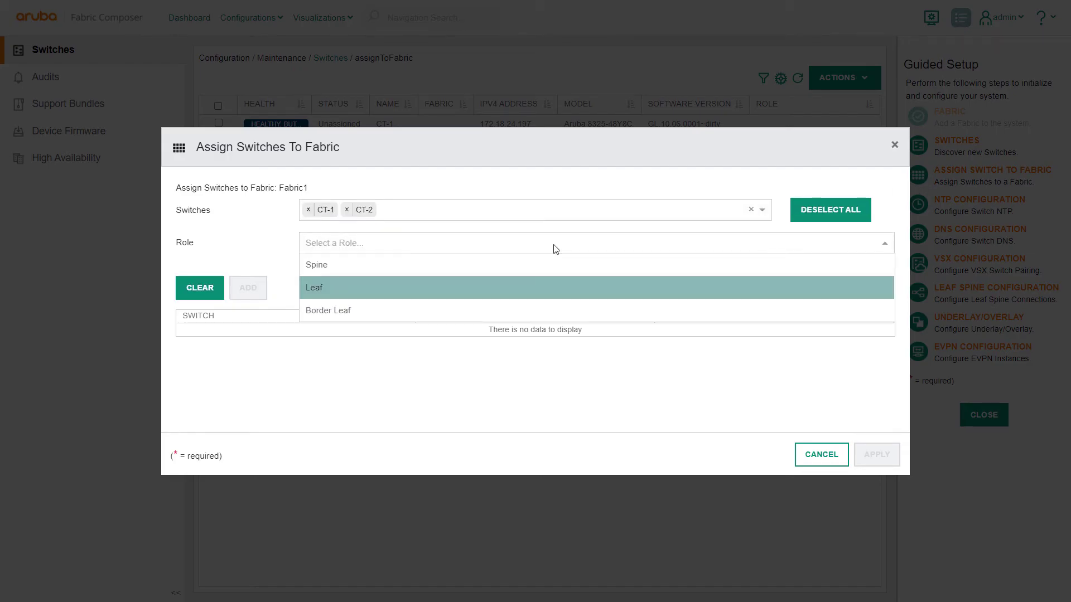
{"action": "key", "text": "Return"}
{"action": "key", "text": "Tab"}
{"action": "key", "text": "Tab"}
{"action": "key", "text": "Return"}
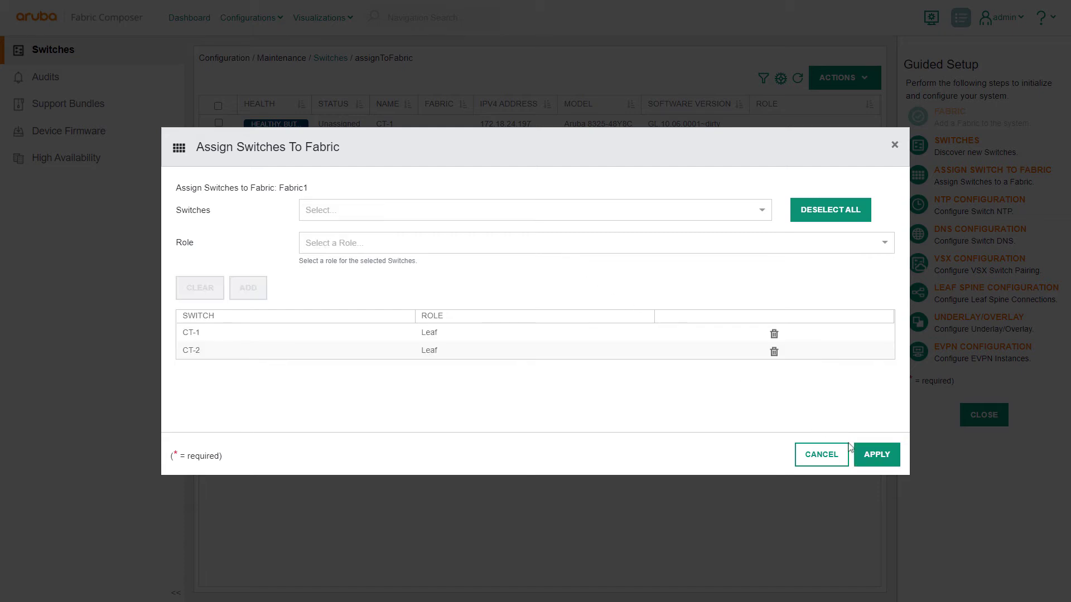
{"action": "left_click", "coordinate": [866, 458]}
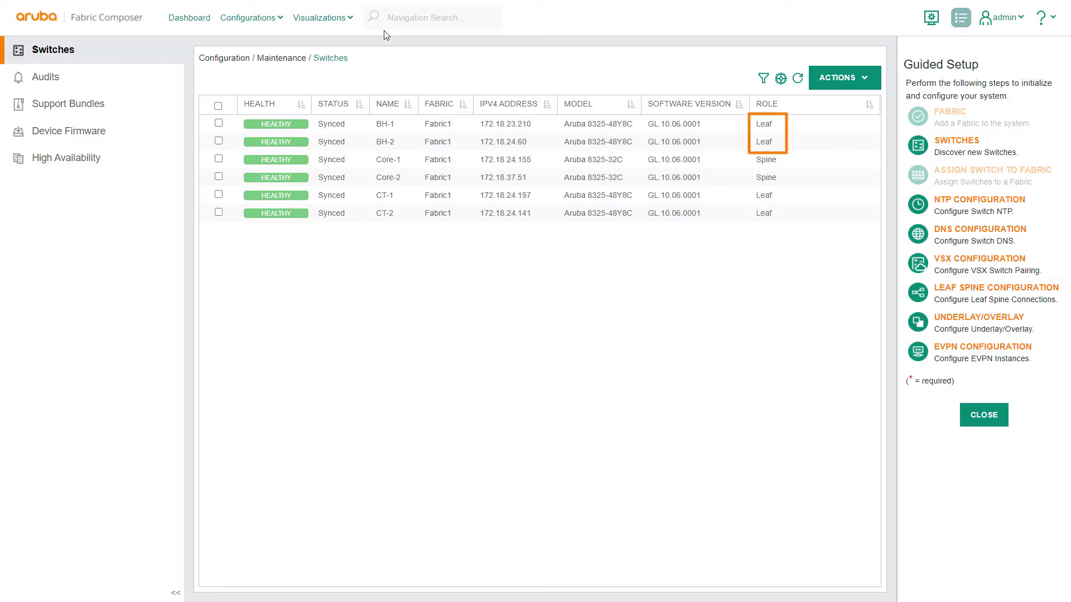
Step: Show the network topology and inspect the Core-1 1/1/12 to CT-1 1/1/53 LLDP link
{"action": "left_click", "coordinate": [342, 19]}
{"action": "left_click", "coordinate": [341, 66]}
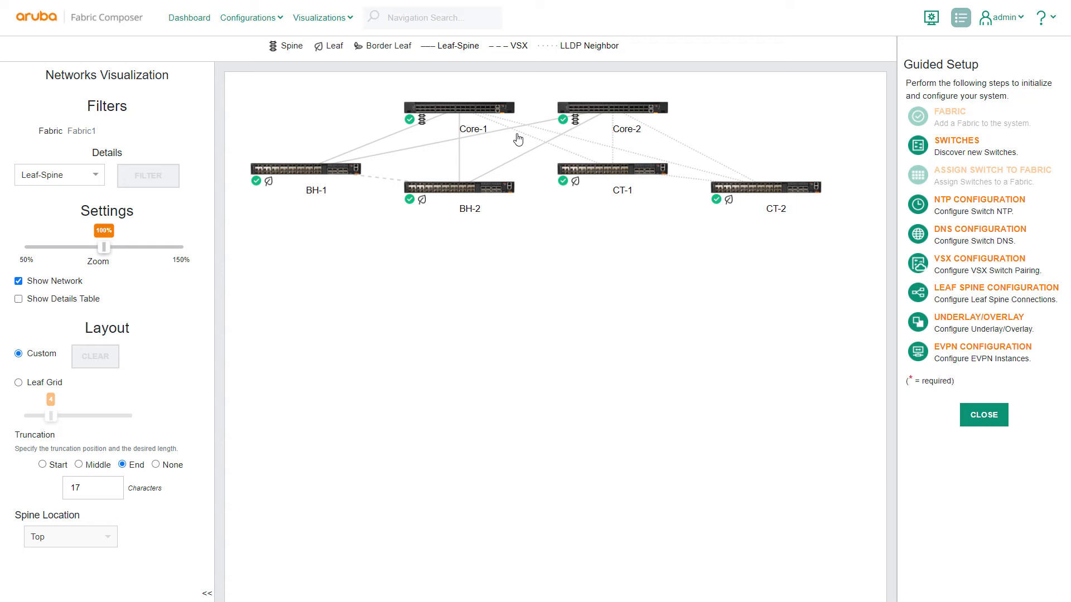
{"action": "mouse_move", "coordinate": [518, 140]}
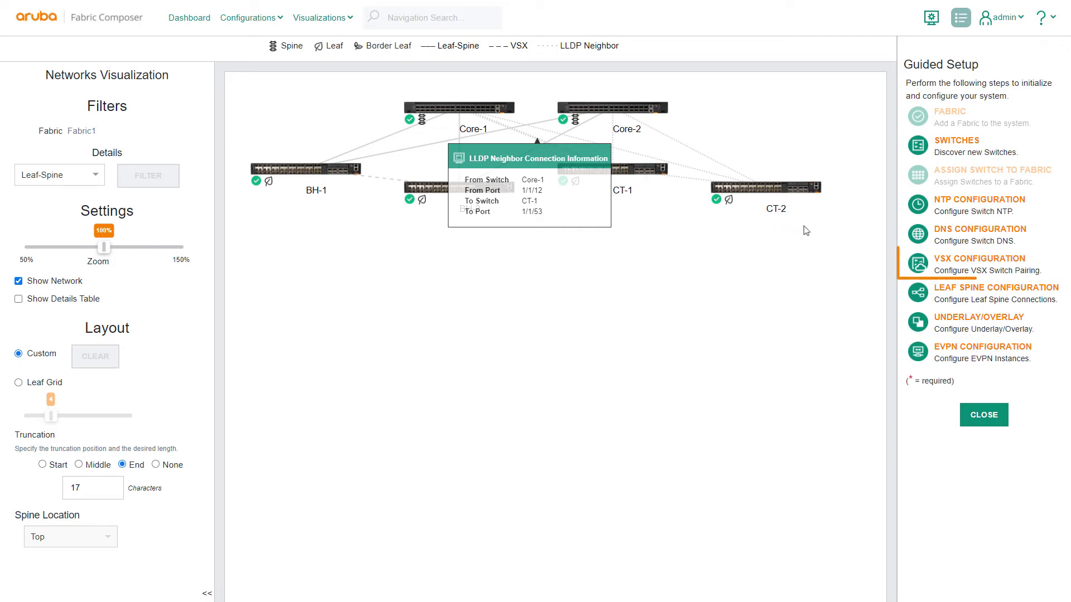
Step: Start a VSX pair for CT-1 and CT-2 with the name prefix VSX
{"action": "left_click", "coordinate": [919, 266]}
{"action": "left_click", "coordinate": [864, 478]}
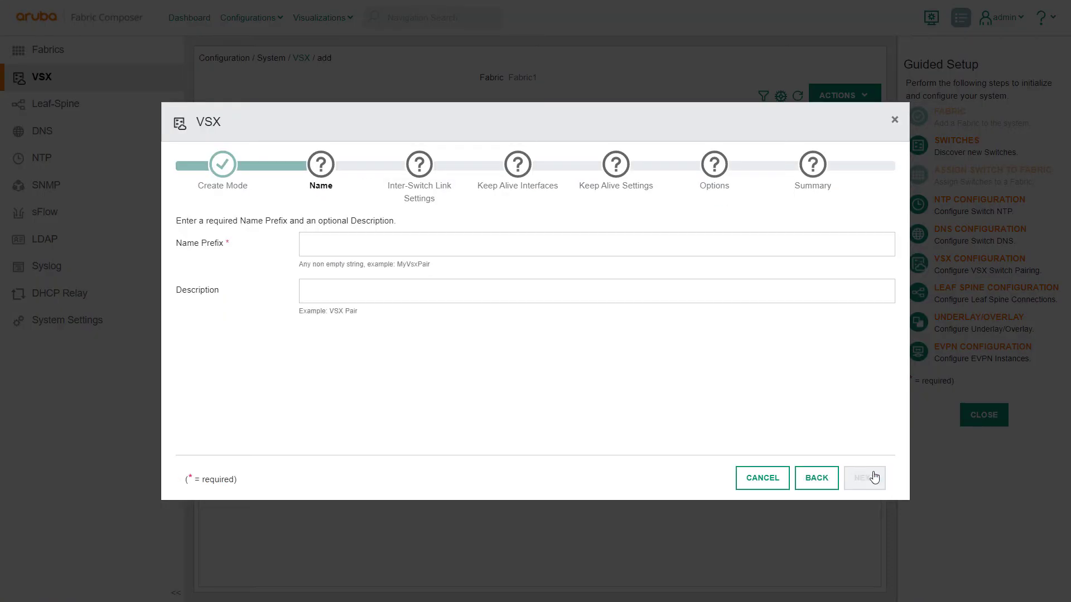
{"action": "type", "text": "VSX2"}
{"action": "left_click", "coordinate": [864, 478]}
{"action": "left_click", "coordinate": [863, 478]}
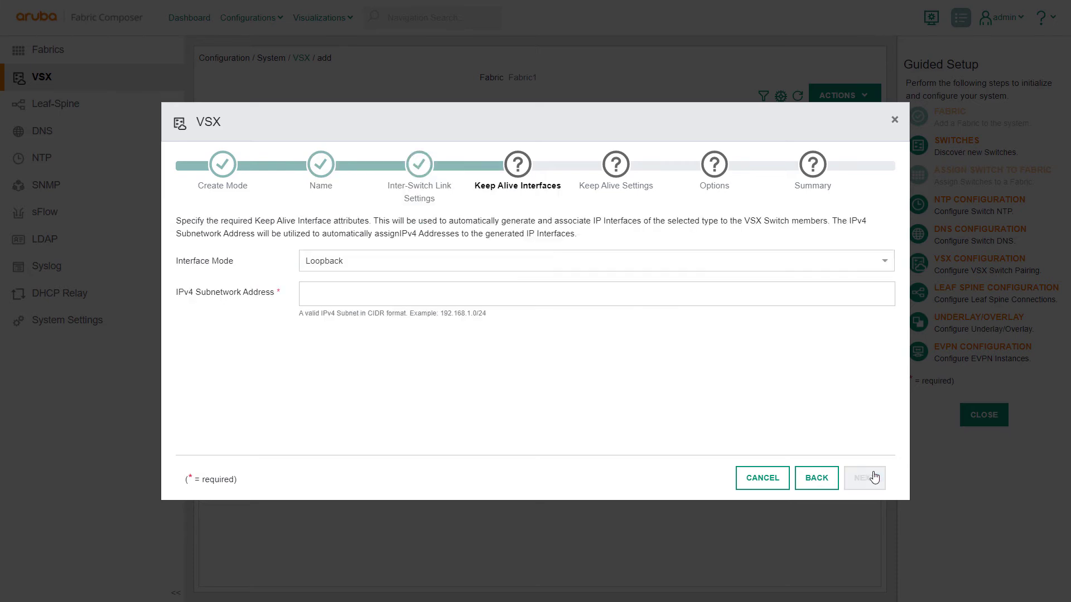
Step: Use Point-to-Point keep-alive on 1.1.1.0/24 and create the VSX pair
{"action": "key", "text": "alt+Down"}
{"action": "key", "text": "Down"}
{"action": "key", "text": "Return"}
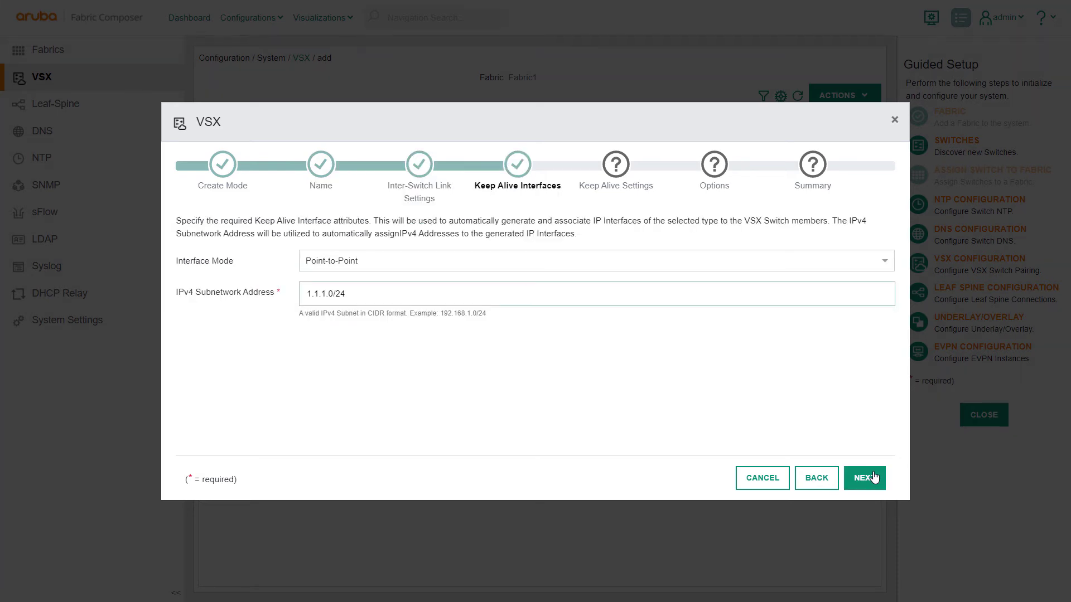
{"action": "left_click", "coordinate": [874, 478]}
{"action": "left_click", "coordinate": [874, 478]}
{"action": "left_click", "coordinate": [874, 478]}
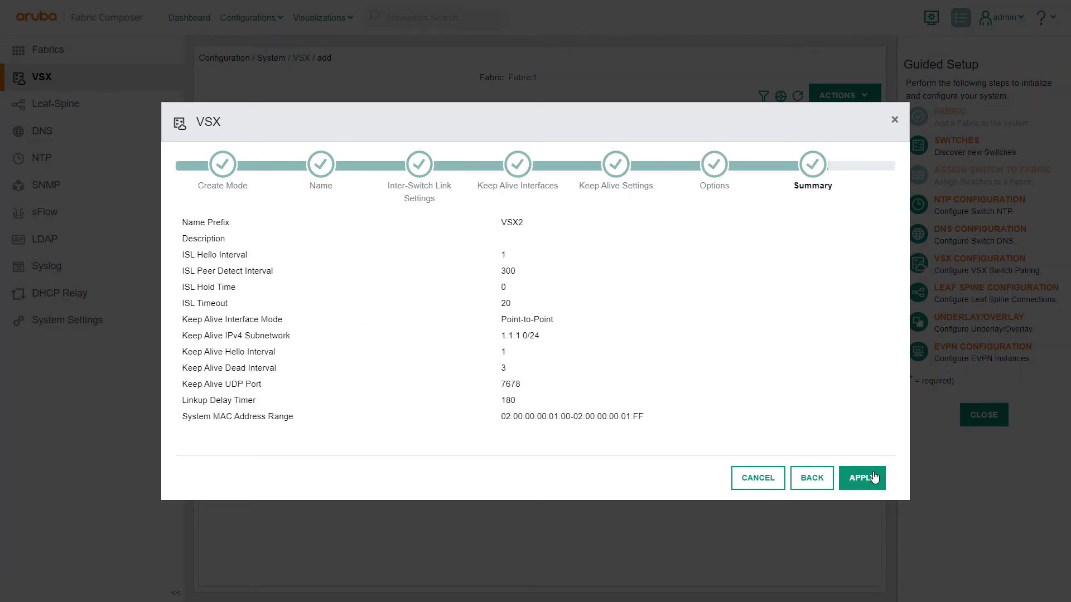
{"action": "left_click", "coordinate": [873, 478]}
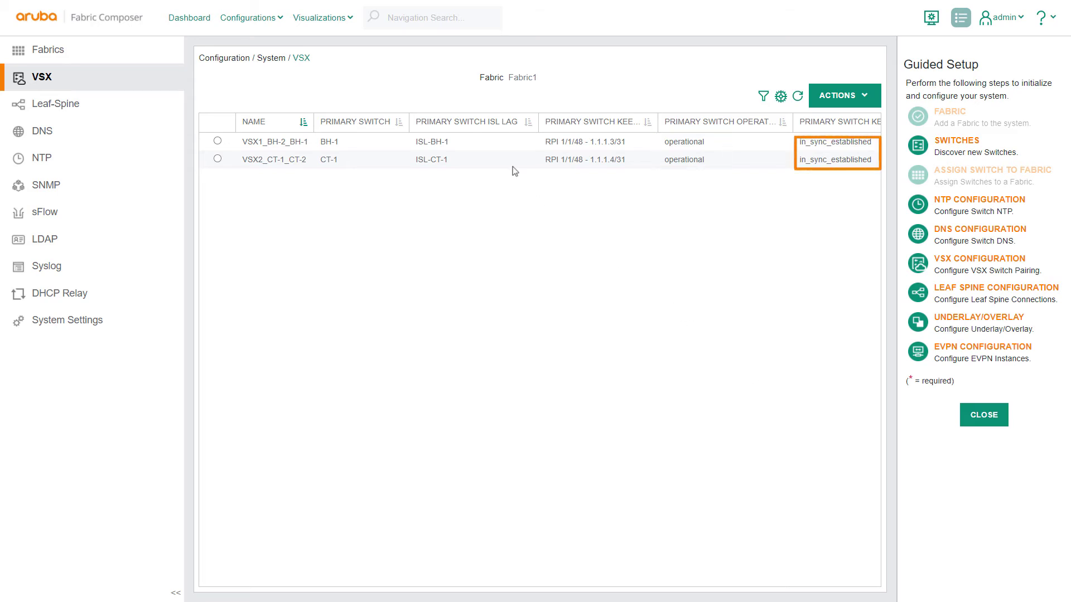
Step: Show VSX details on the network map and view VSX2_CT-1_CT-2's connection information
{"action": "left_click", "coordinate": [342, 20]}
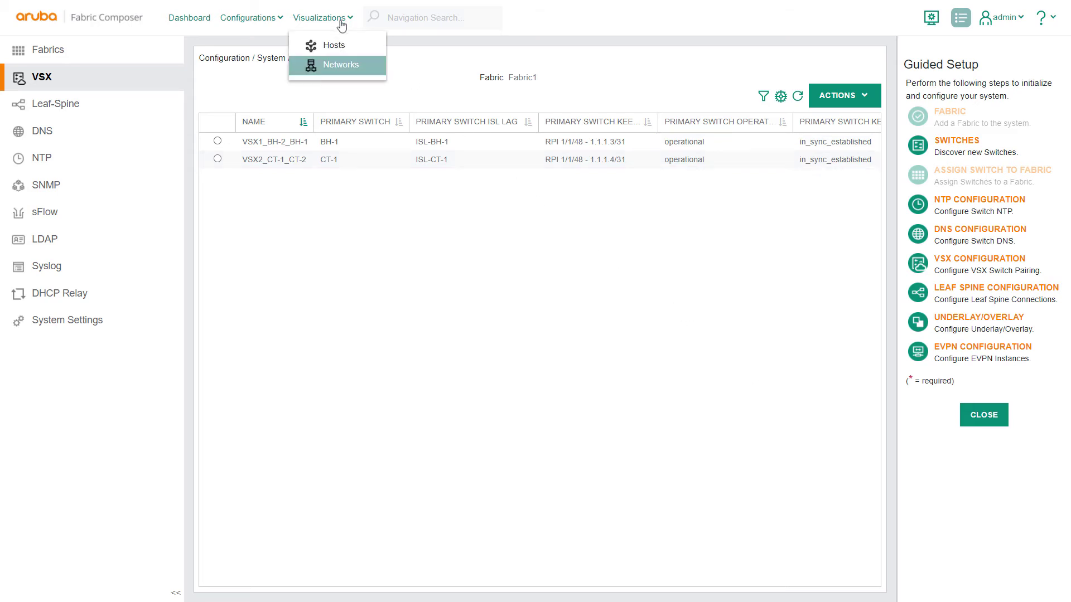
{"action": "left_click", "coordinate": [340, 66]}
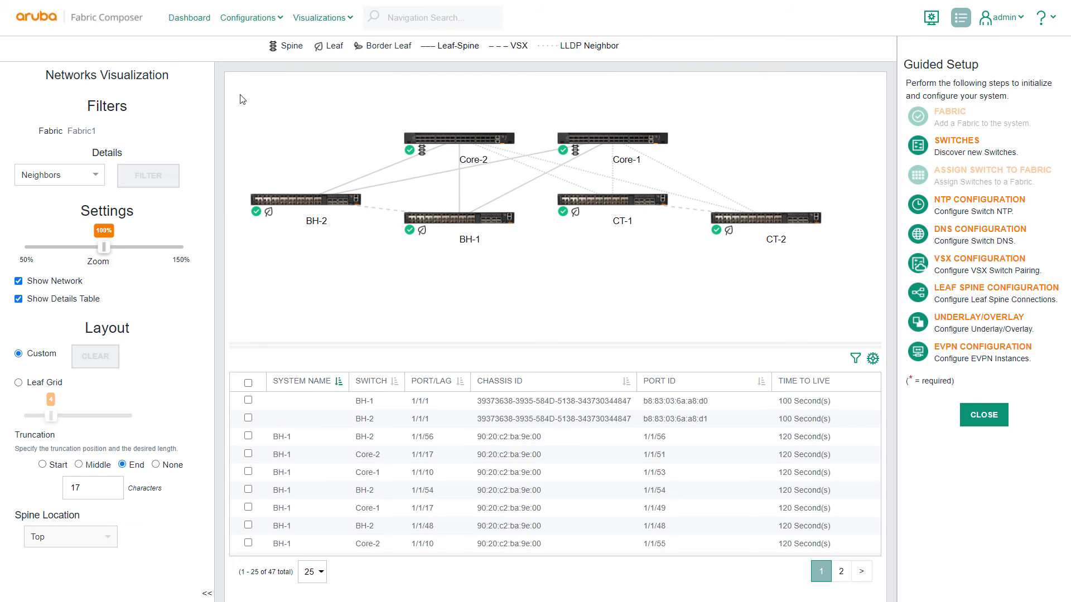
{"action": "left_click", "coordinate": [81, 181]}
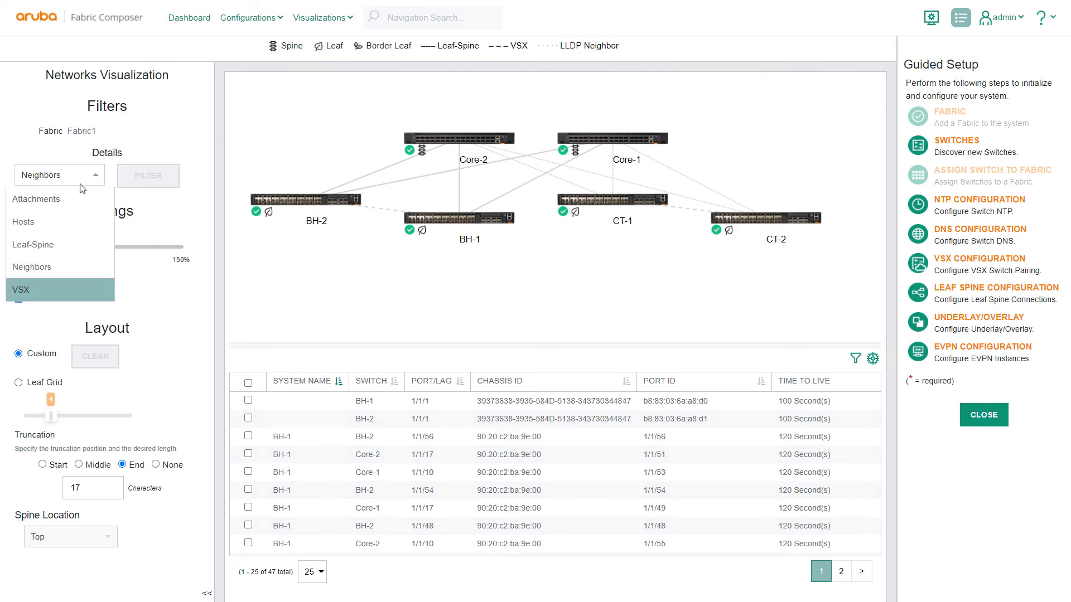
{"action": "left_click", "coordinate": [73, 289]}
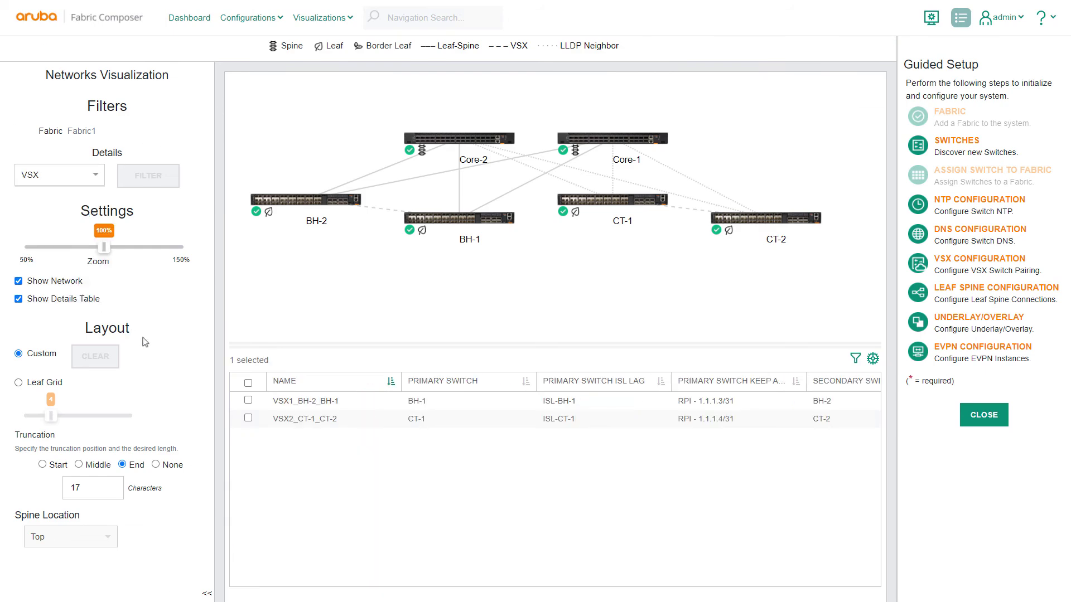
{"action": "left_click", "coordinate": [246, 419]}
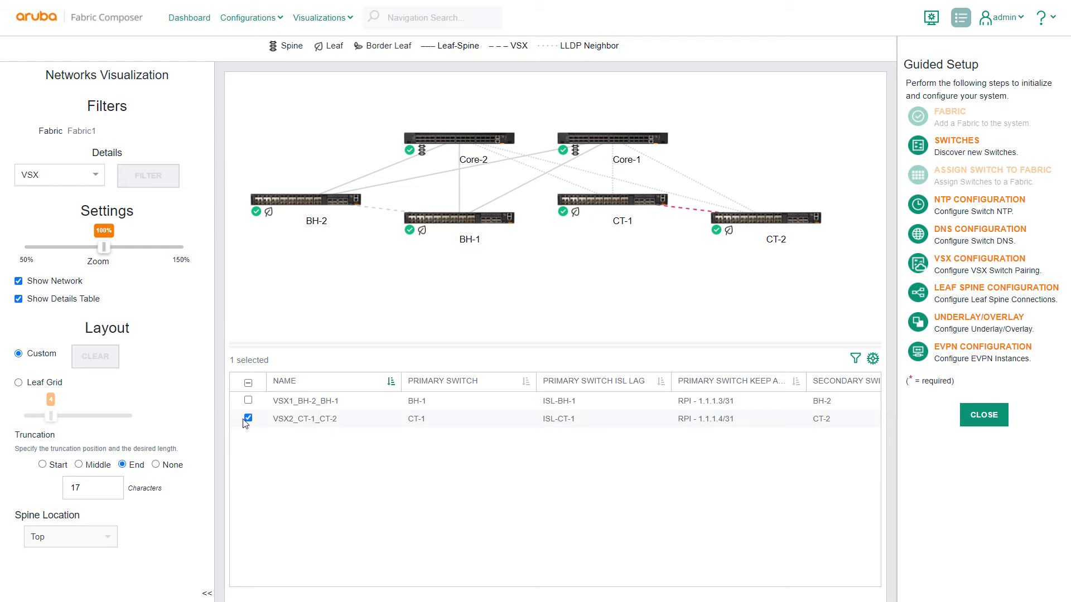
{"action": "left_click", "coordinate": [700, 215]}
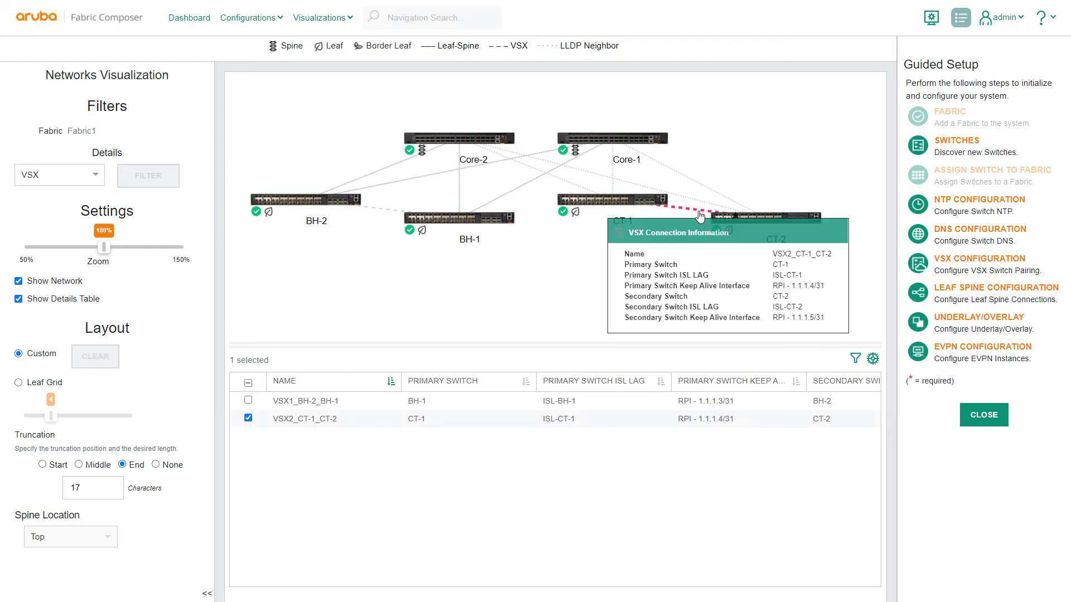
Step: Auto-generate leaf-spine links with prefix LS2 on subnet 2.2.2.0/24 and apply them
{"action": "left_click", "coordinate": [915, 300]}
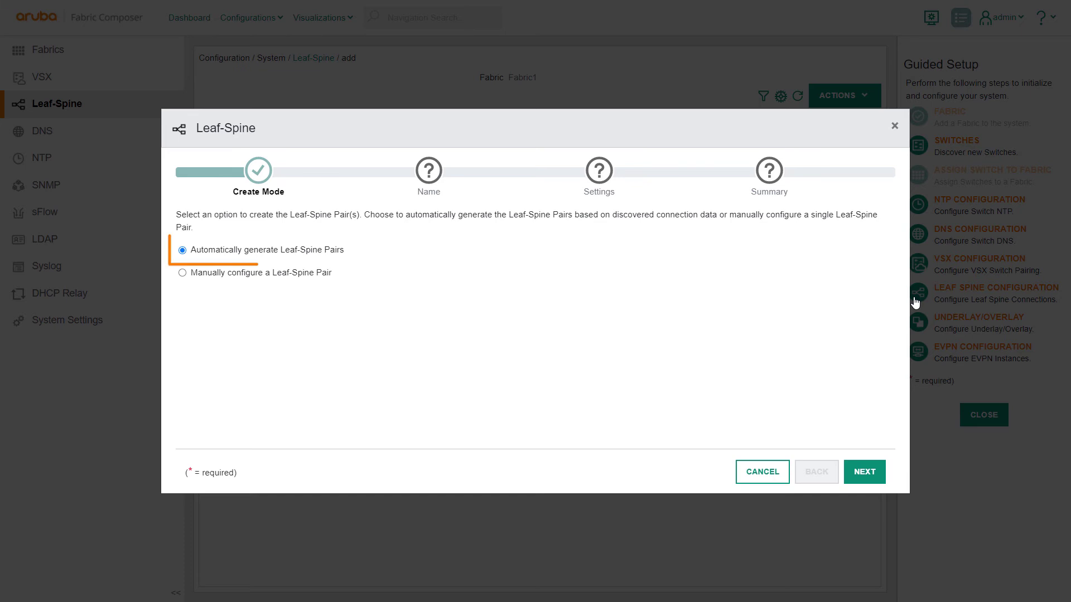
{"action": "left_click", "coordinate": [863, 472]}
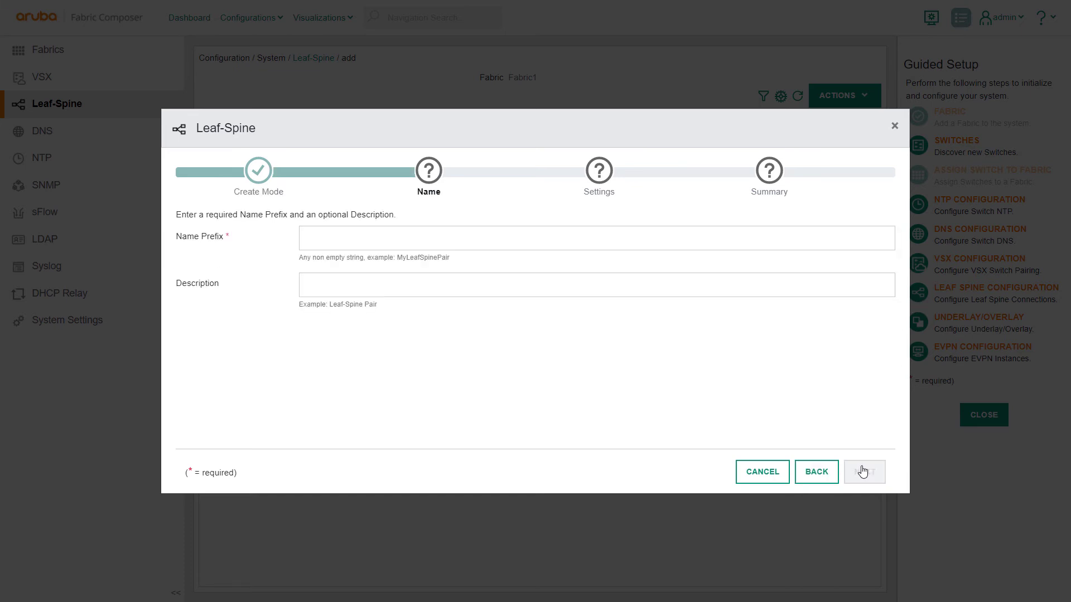
{"action": "type", "text": "LS2"}
{"action": "left_click", "coordinate": [863, 472]}
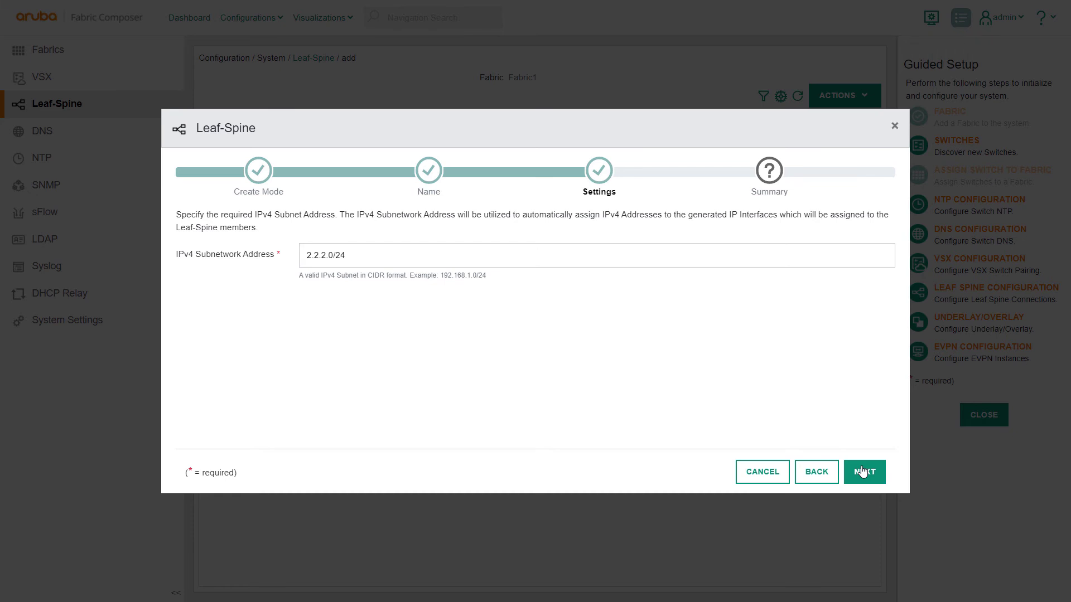
{"action": "left_click", "coordinate": [863, 472]}
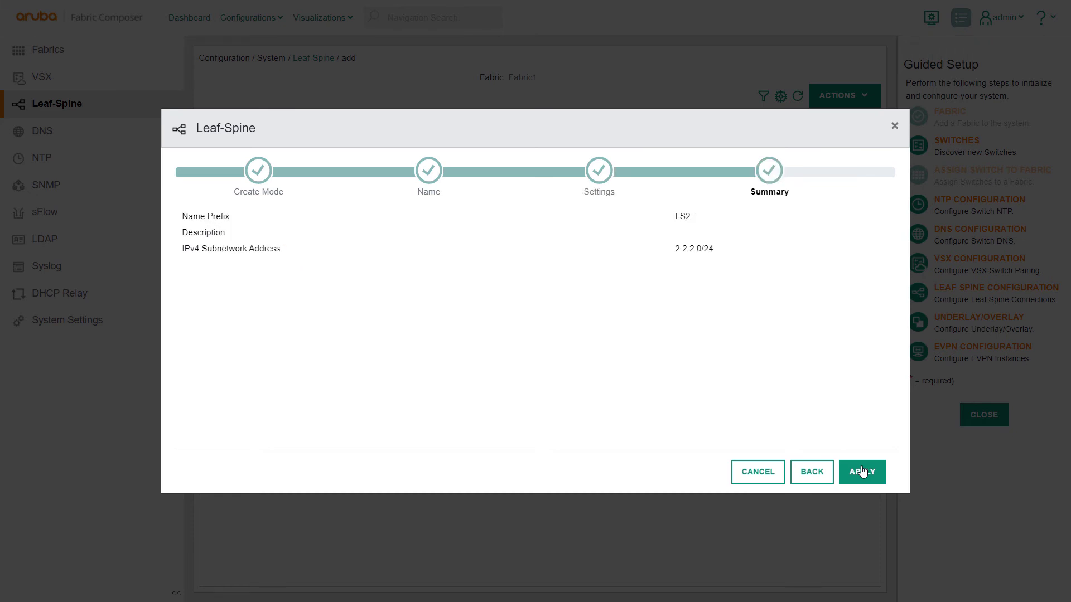
{"action": "left_click", "coordinate": [863, 473]}
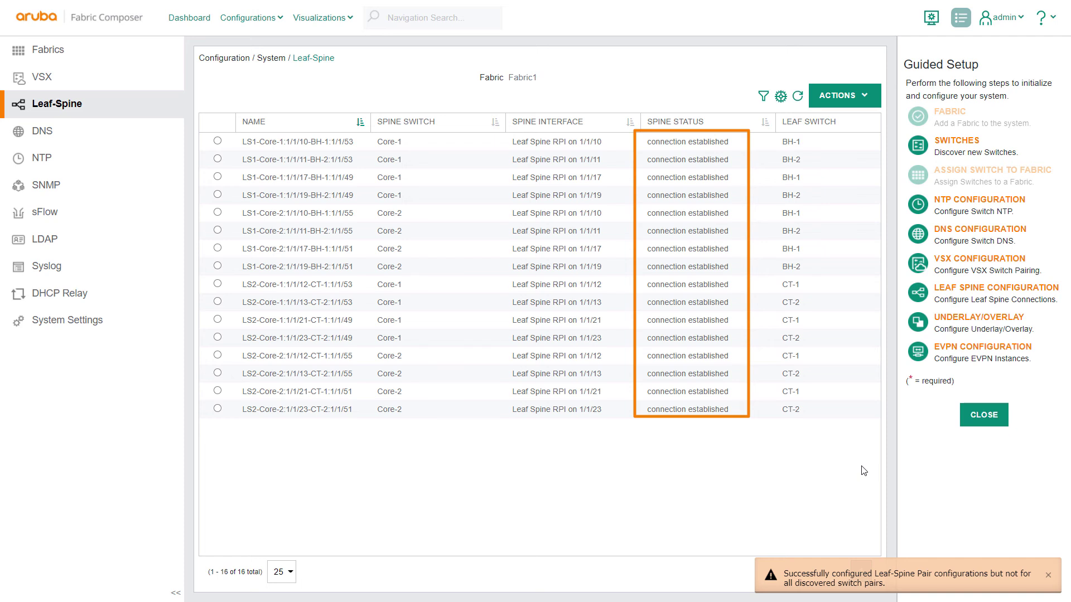
Step: Show Leaf-Spine details on the network map and inspect the Core-1 to CT-2 link
{"action": "left_click", "coordinate": [343, 22]}
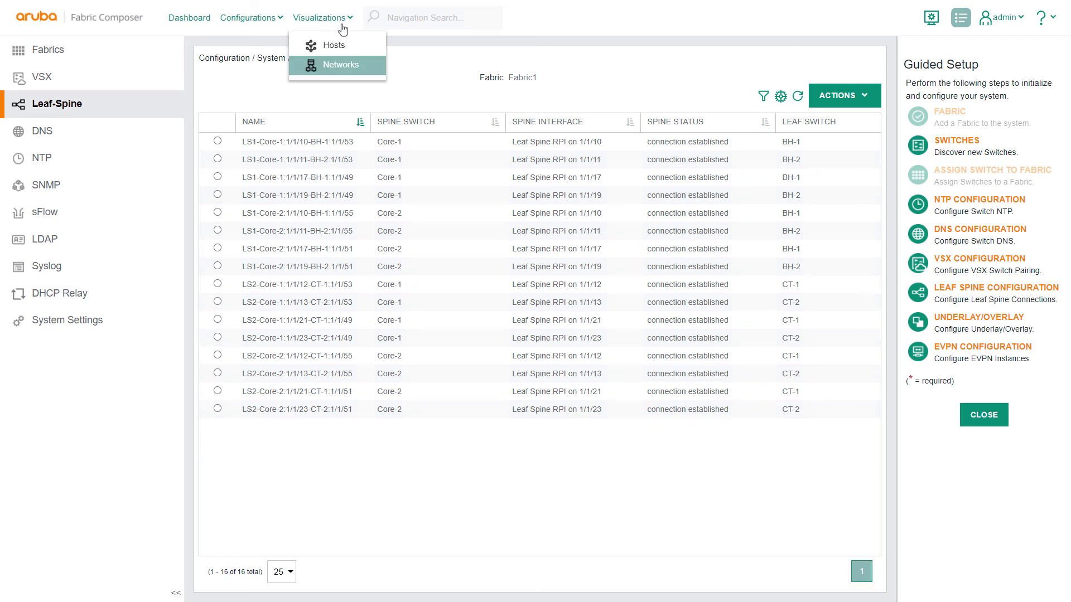
{"action": "left_click", "coordinate": [343, 65]}
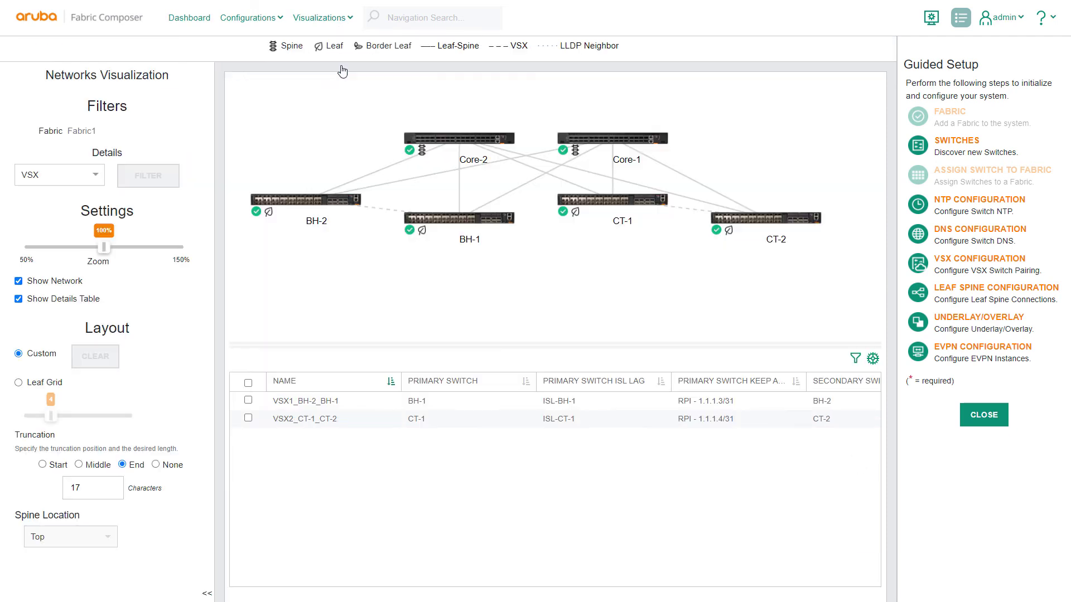
{"action": "left_click", "coordinate": [81, 176]}
{"action": "left_click", "coordinate": [77, 246]}
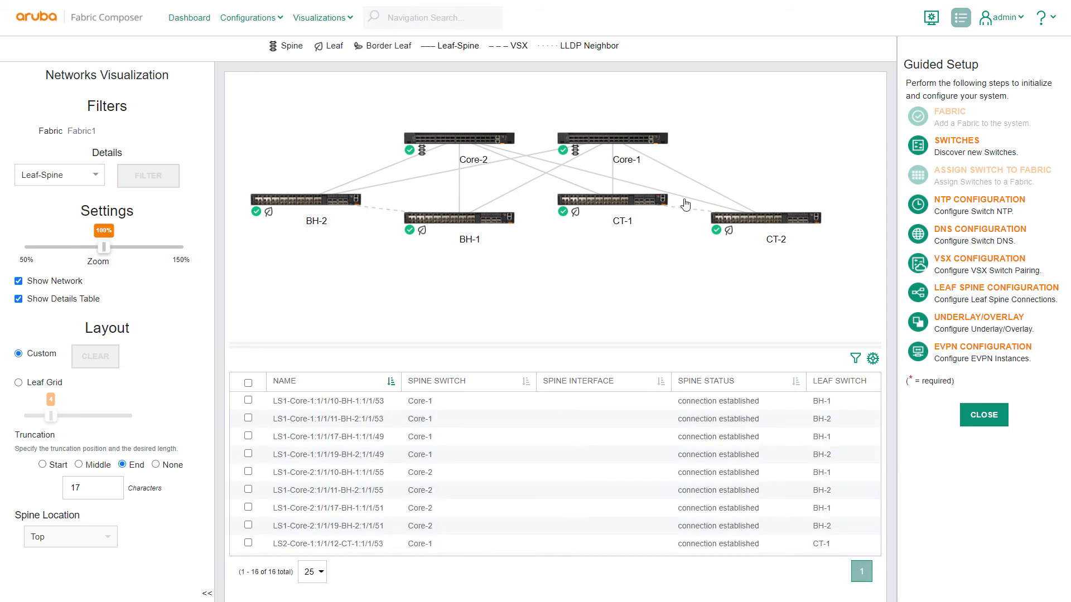
{"action": "mouse_move", "coordinate": [686, 205]}
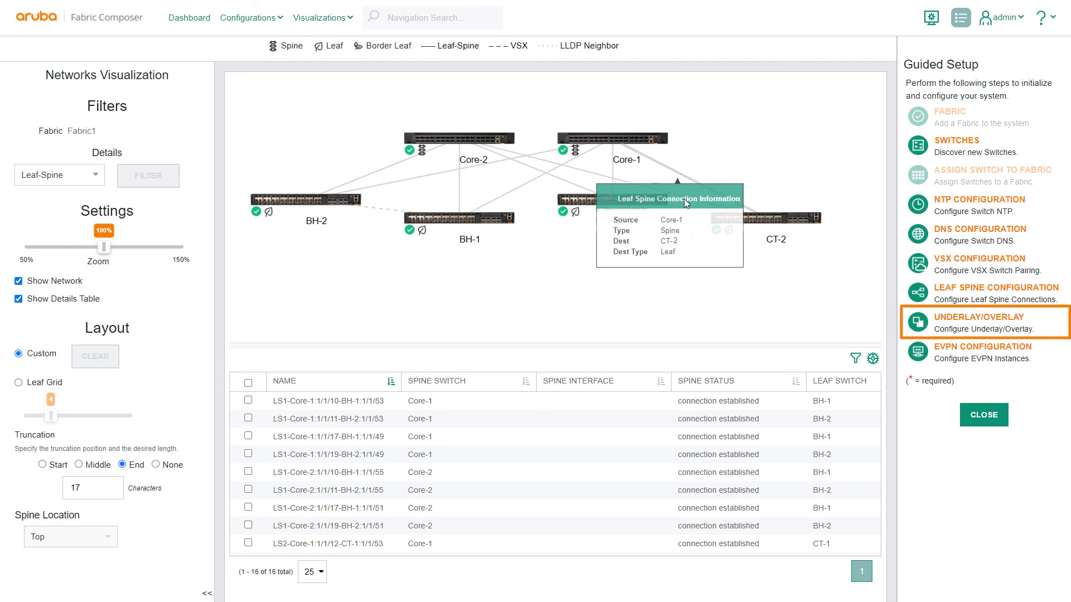
Step: Reapply the OSPF underlay Underlay1 to all switches in the fabric
{"action": "left_click", "coordinate": [993, 323]}
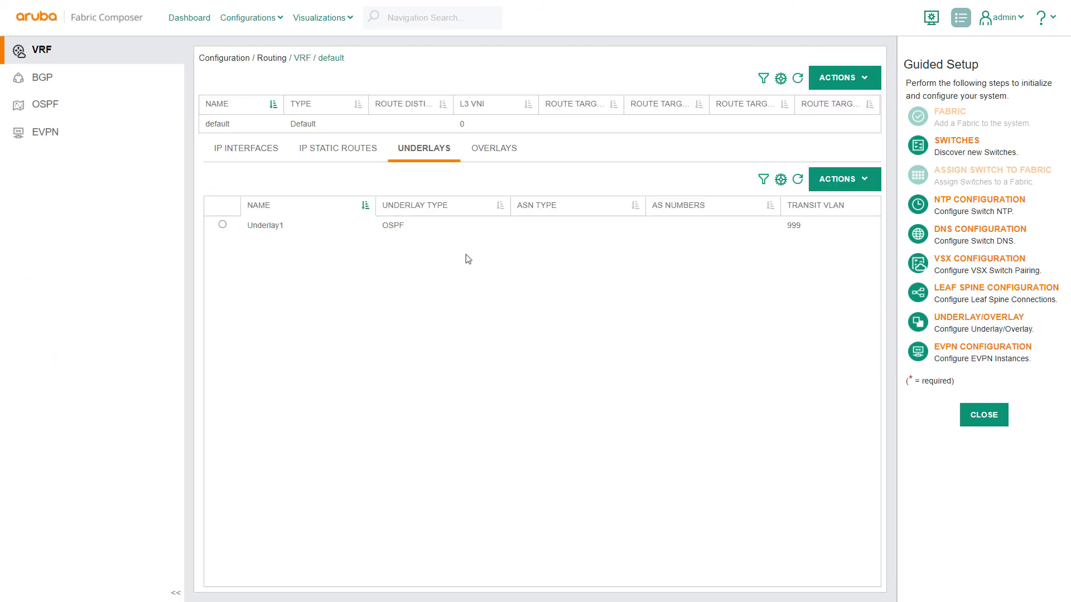
{"action": "left_click", "coordinate": [223, 225]}
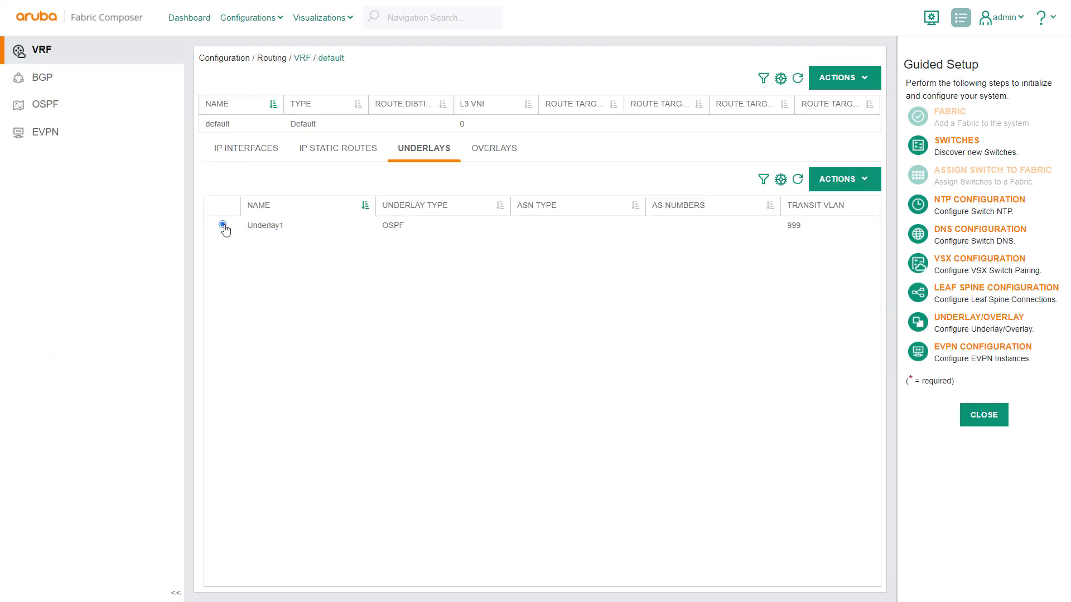
{"action": "left_click", "coordinate": [823, 183]}
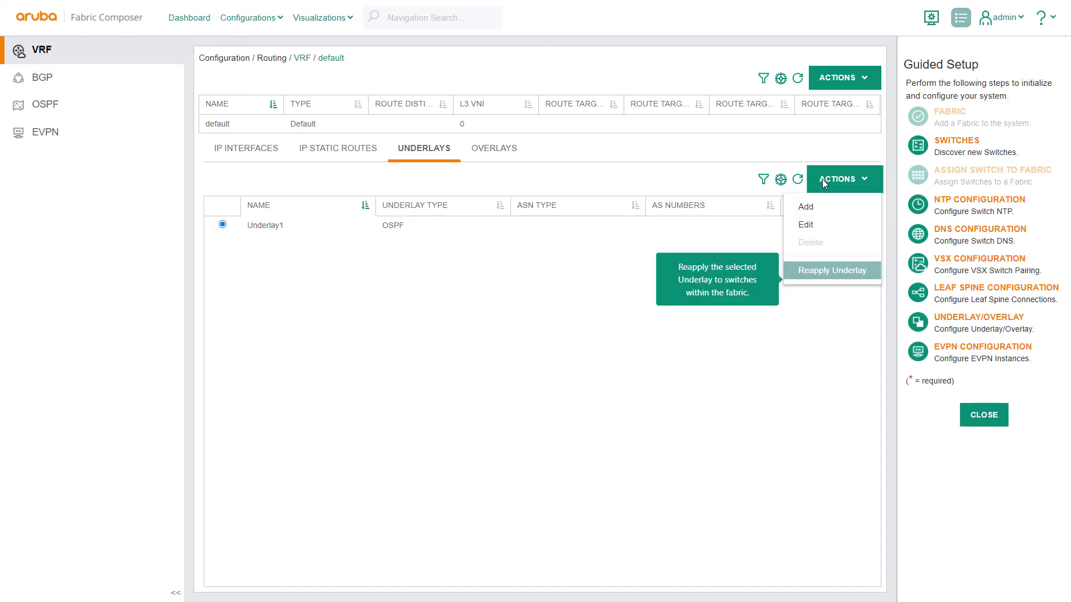
{"action": "left_click", "coordinate": [813, 271]}
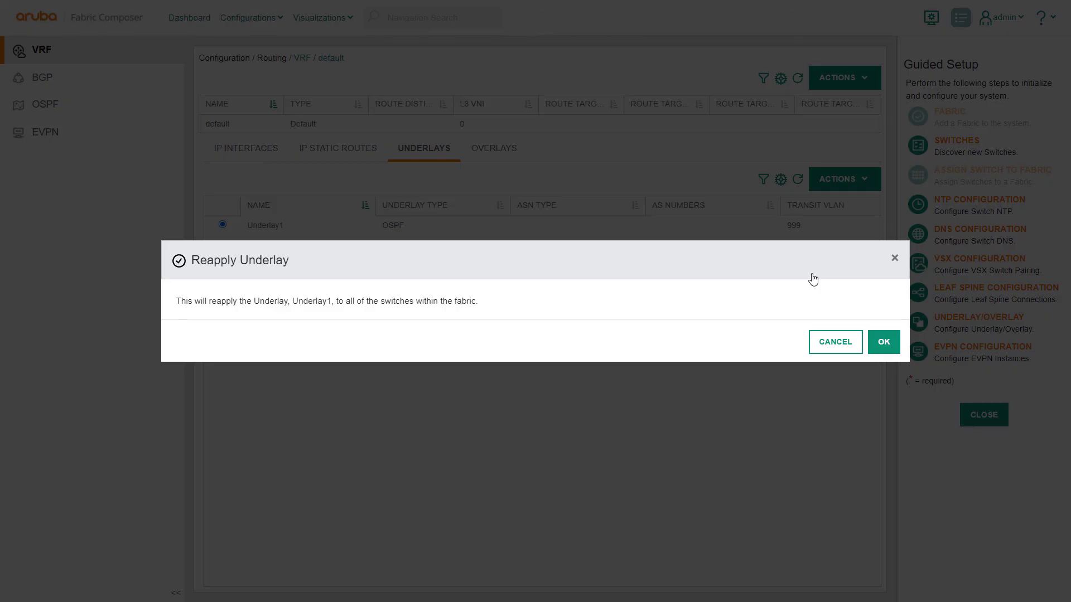
{"action": "left_click", "coordinate": [888, 349]}
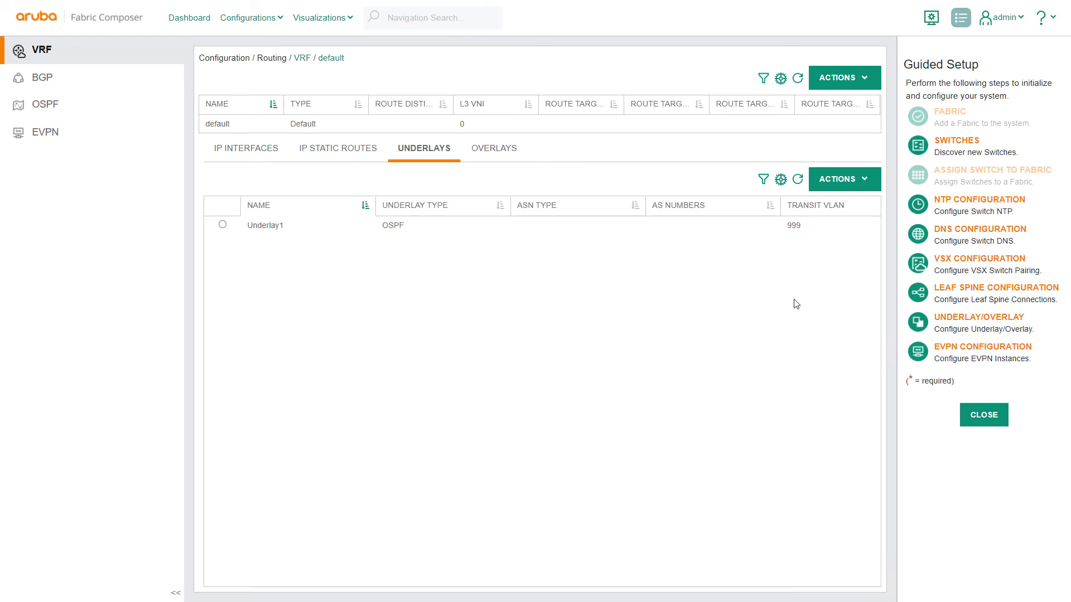
Step: Reapply the Dual-ASN overlay to all switches, then view the dashboard showing 6 switches
{"action": "left_click", "coordinate": [501, 153]}
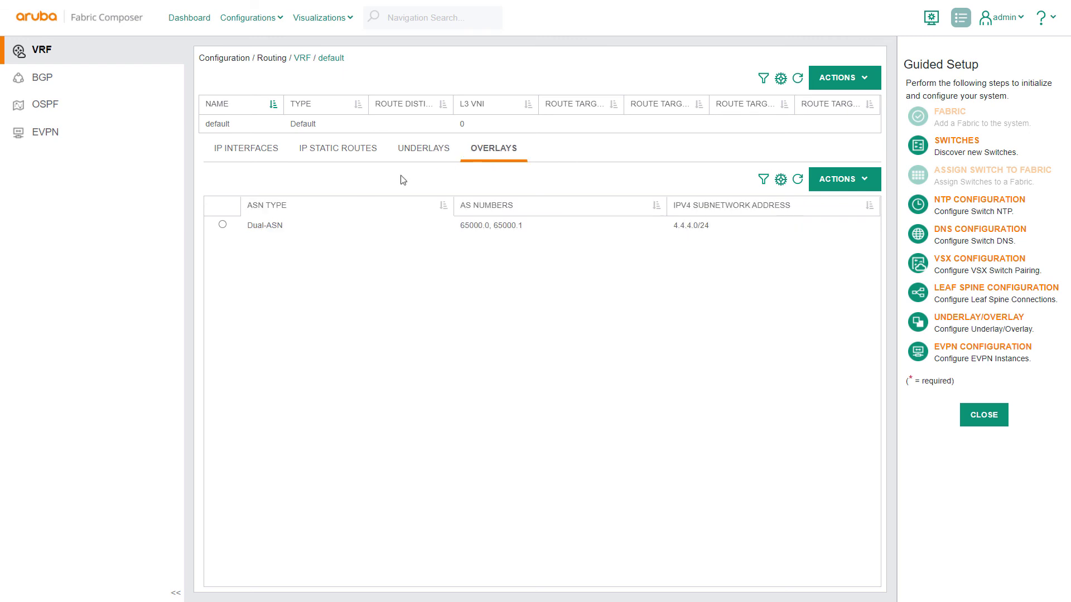
{"action": "left_click", "coordinate": [222, 225]}
{"action": "left_click", "coordinate": [842, 180]}
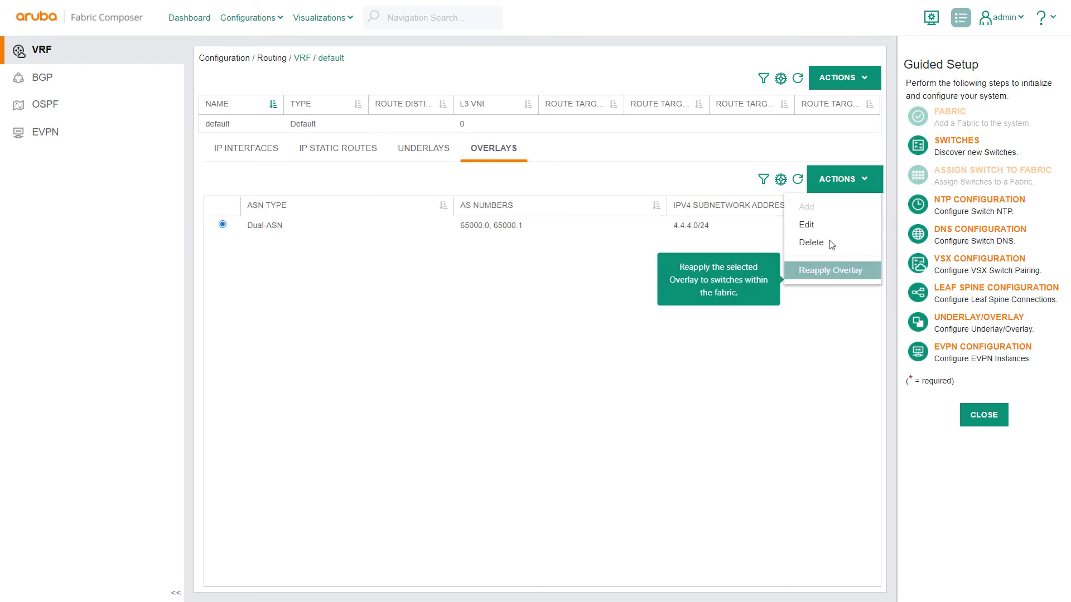
{"action": "left_click", "coordinate": [825, 270]}
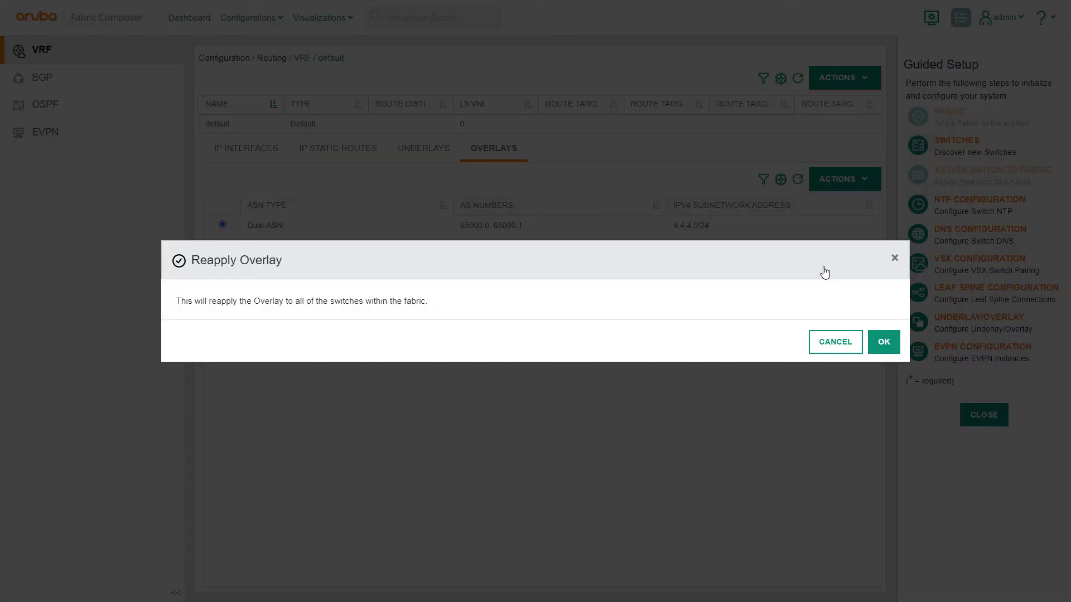
{"action": "left_click", "coordinate": [883, 345]}
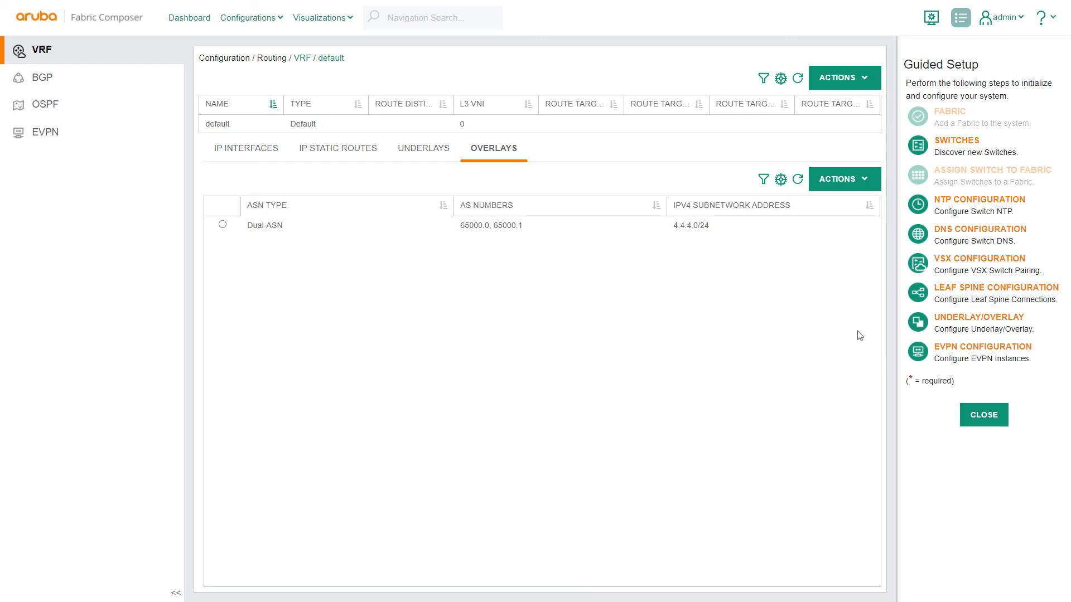
{"action": "left_click", "coordinate": [202, 24]}
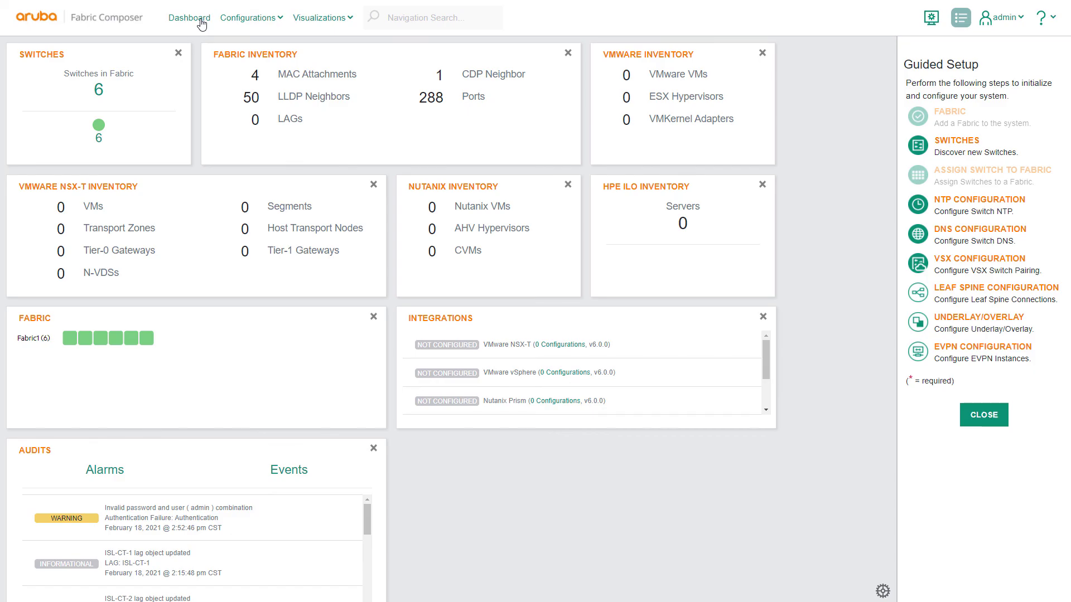